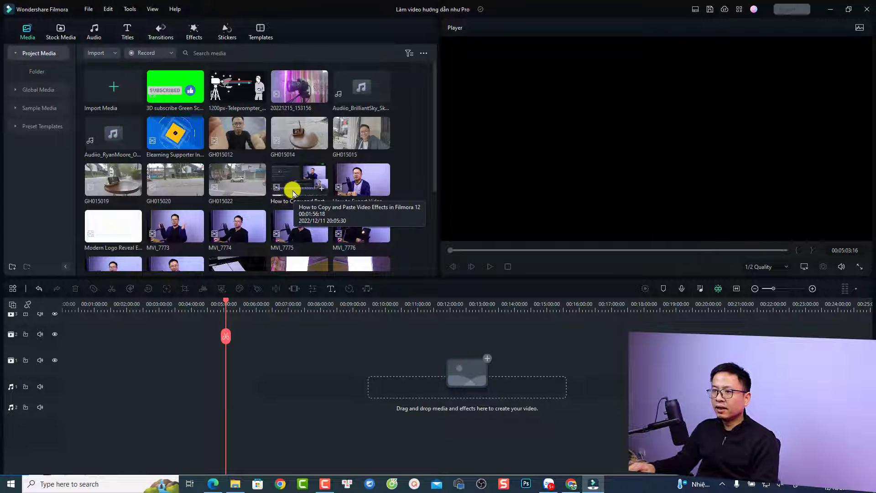
Step: Place the MVI_7775 clip at the start of video track 1
left_click_drag(287, 237, 66, 390)
left_click(476, 256)
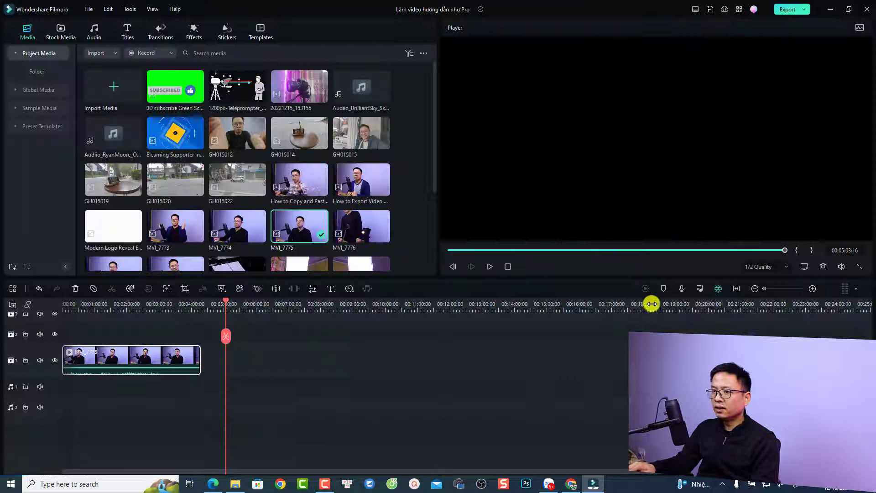
left_click(738, 289)
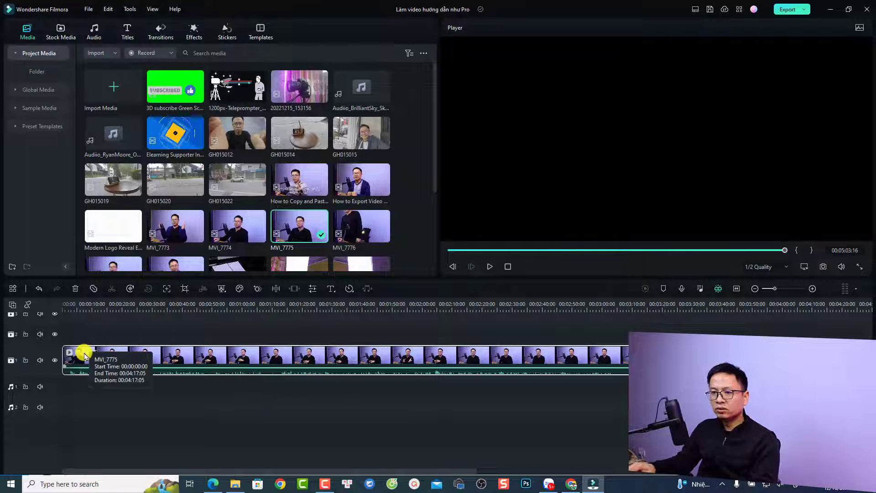
Step: Open the clip's video settings and add a Transform keyframe at 00:00:05:19
left_click(81, 311)
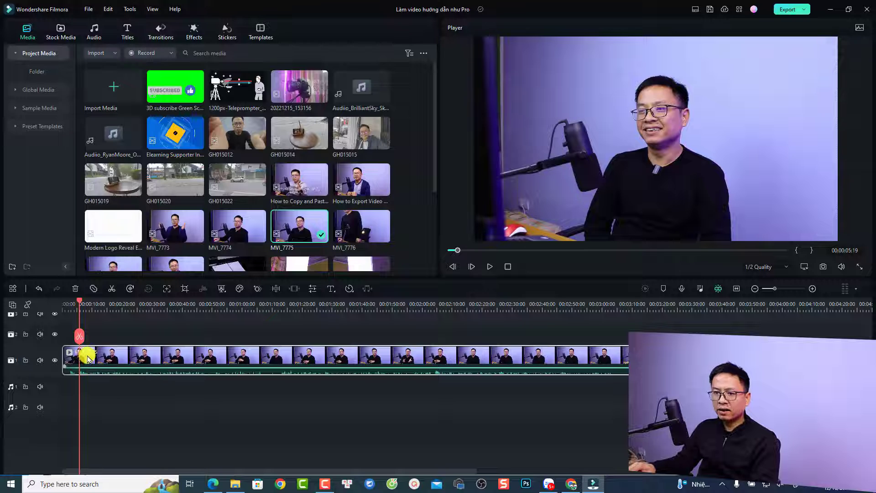
left_click(88, 358)
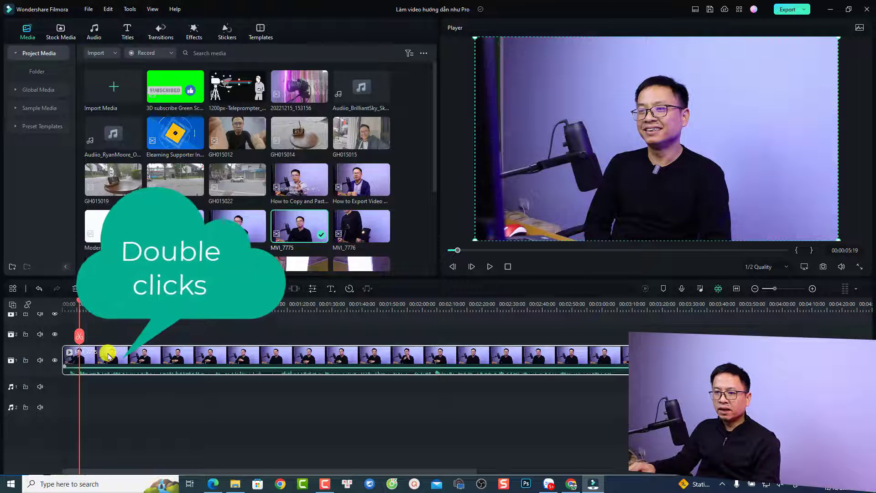
double_click(109, 356)
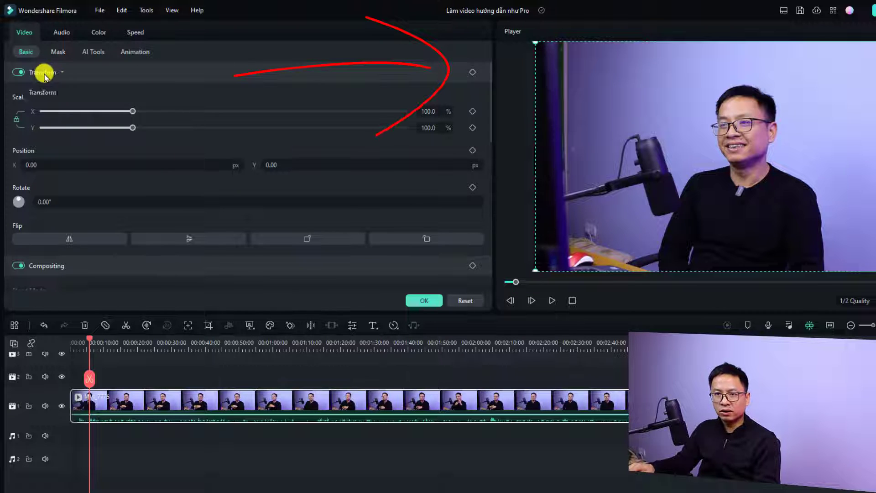
left_click(473, 72)
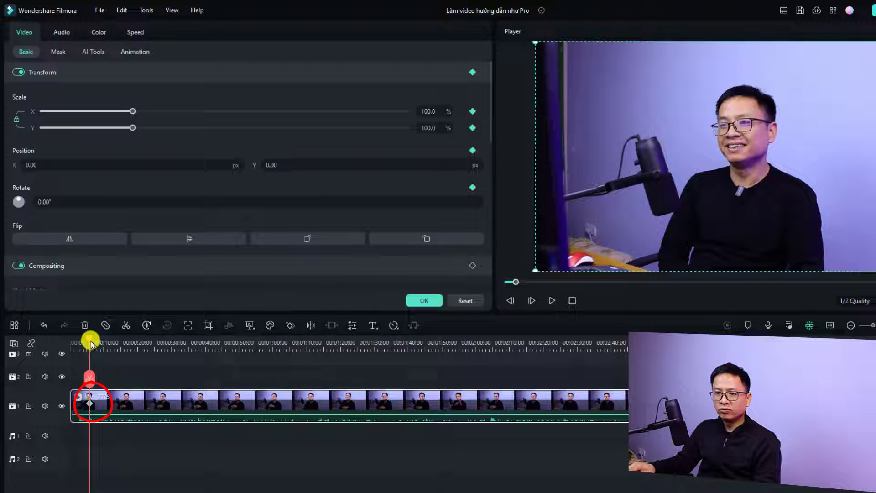
Step: Set the clip's scale to 121.2% three frames after the first keyframe, at 00:00:05:22
left_click_drag(90, 343, 94, 342)
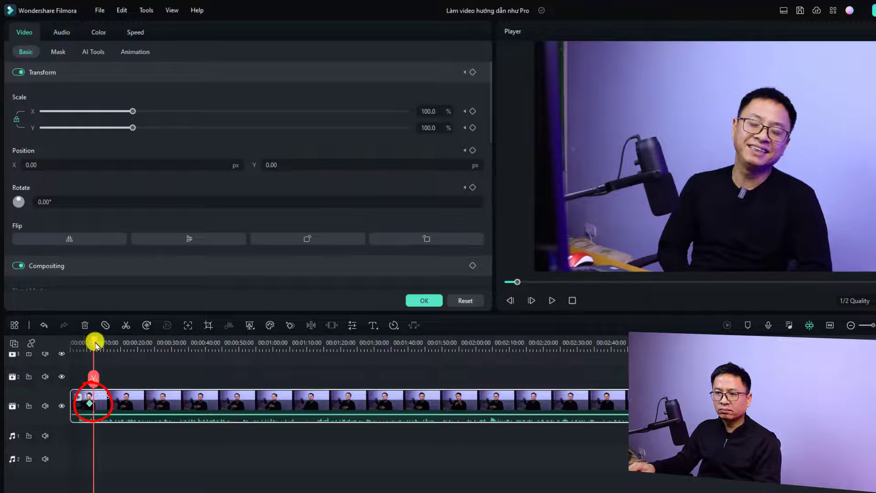
scroll(98, 344, "up", 4)
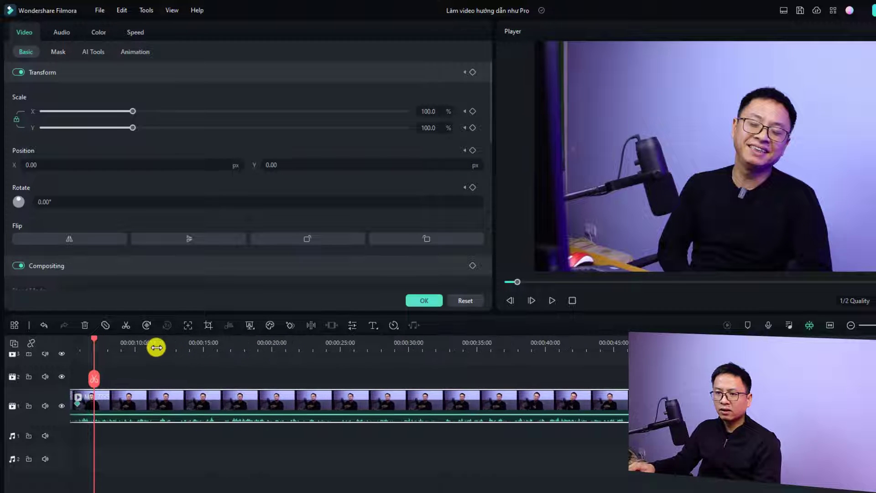
left_click_drag(143, 347, 239, 349)
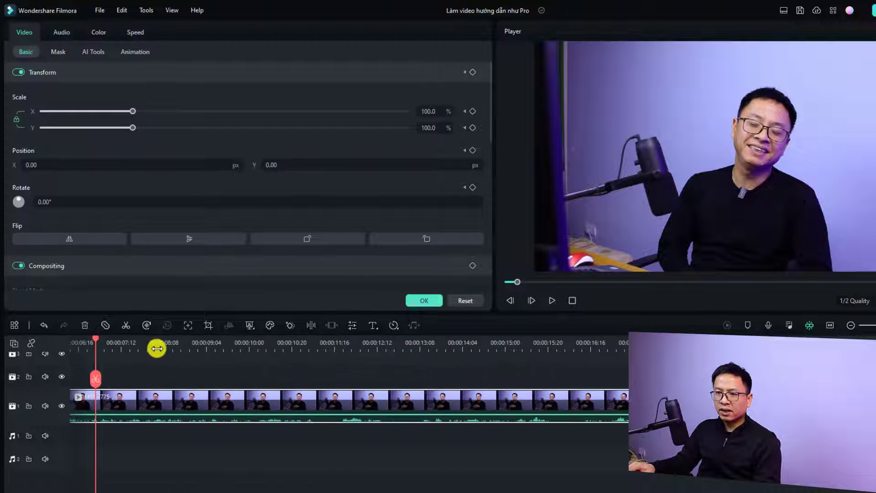
left_click_drag(156, 348, 327, 350)
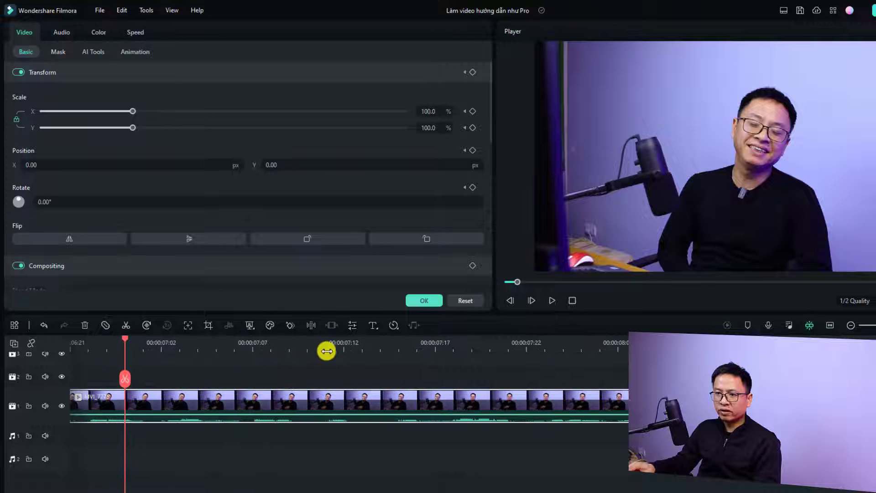
left_click_drag(125, 342, 368, 379)
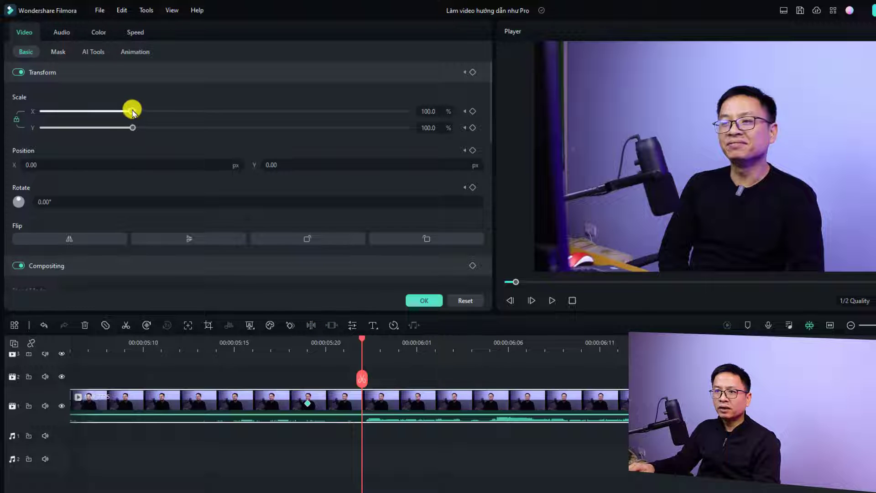
left_click_drag(133, 112, 153, 119)
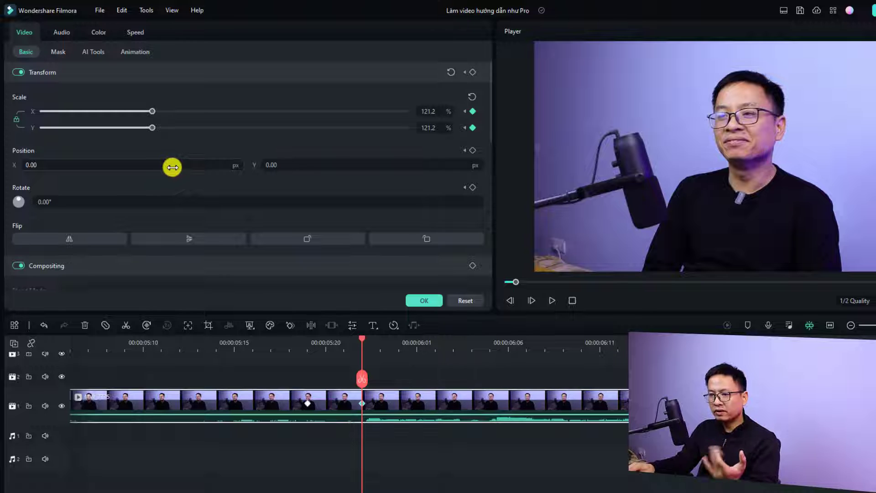
Step: Play back the zoom-in from just before the first keyframe and stop at 00:00:07:01
left_click(253, 348)
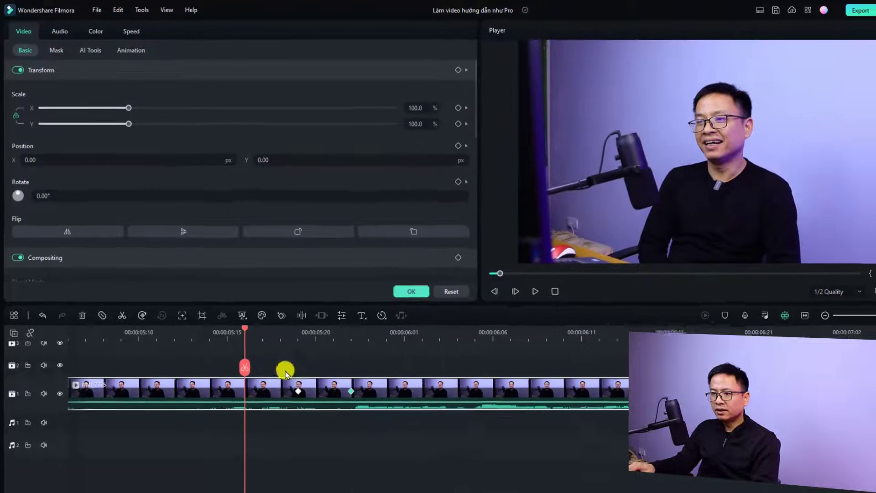
key("space")
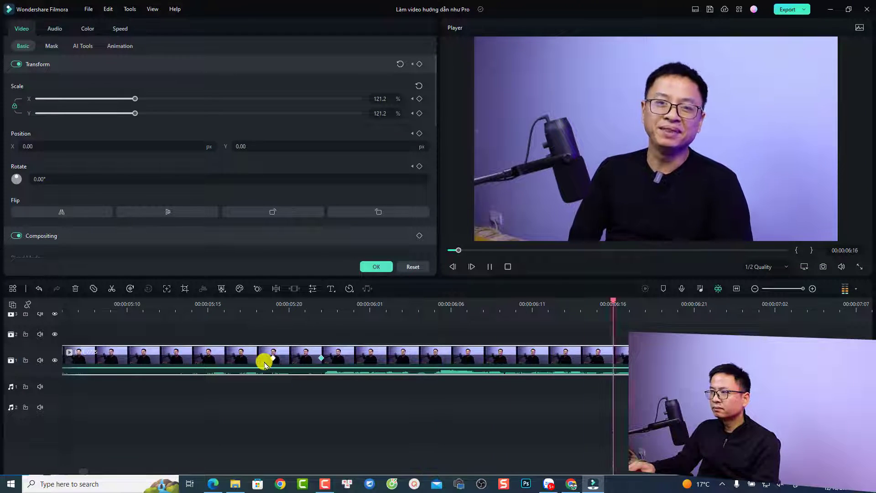
key("space")
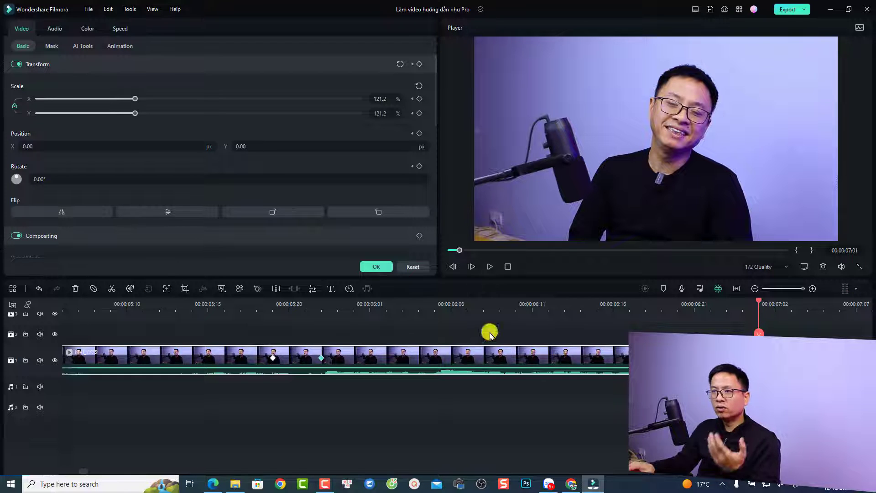
Step: Add a Transform keyframe at 00:00:07:01 and reset the transform to 100% scale at 00:00:07:04
left_click(418, 64)
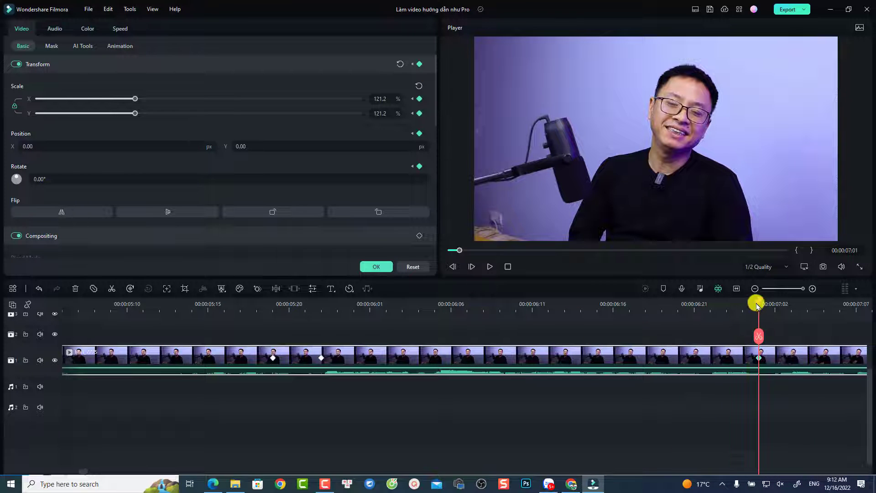
left_click_drag(768, 306, 806, 318)
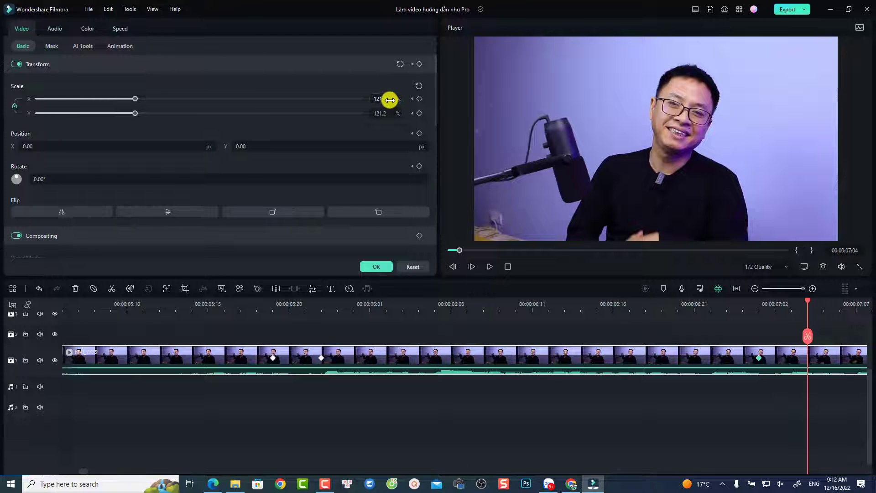
left_click(401, 67)
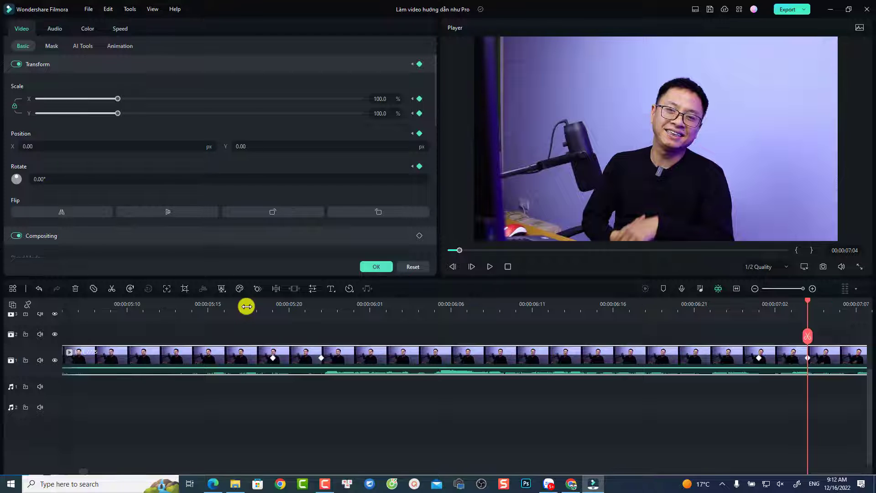
Step: Play back the complete zoom in and out from 00:00:05:16 and stop at 00:00:08:03
left_click(222, 306)
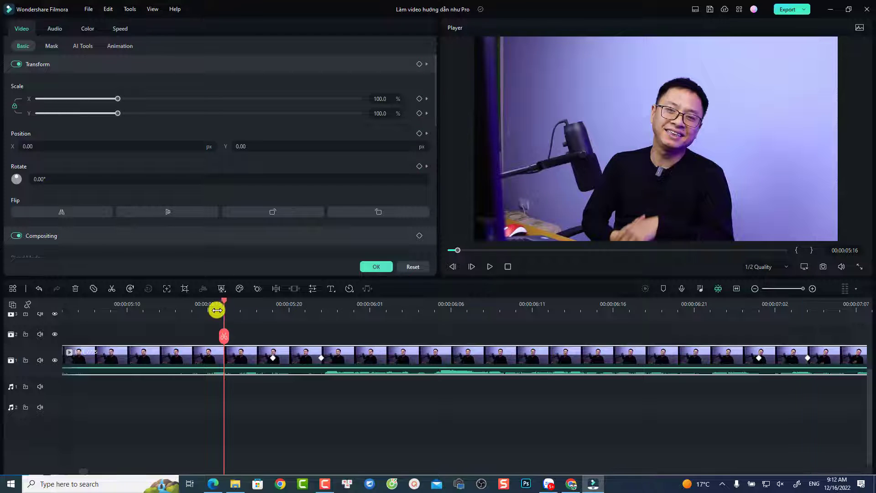
key("space")
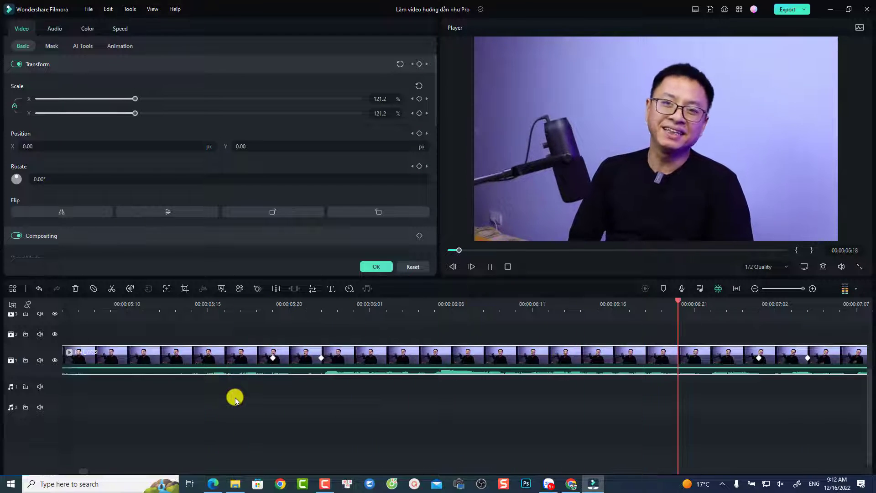
key("space")
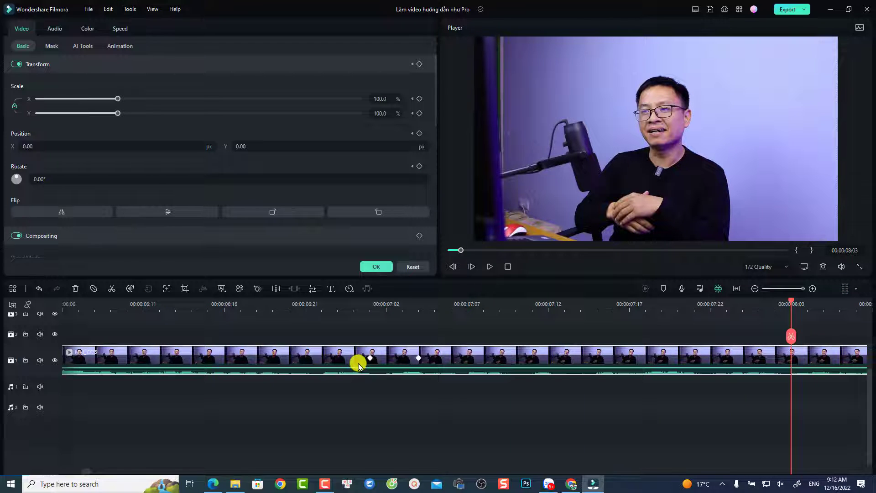
Step: Split the clip at 00:00:08:03
scroll(540, 362, "down", 1)
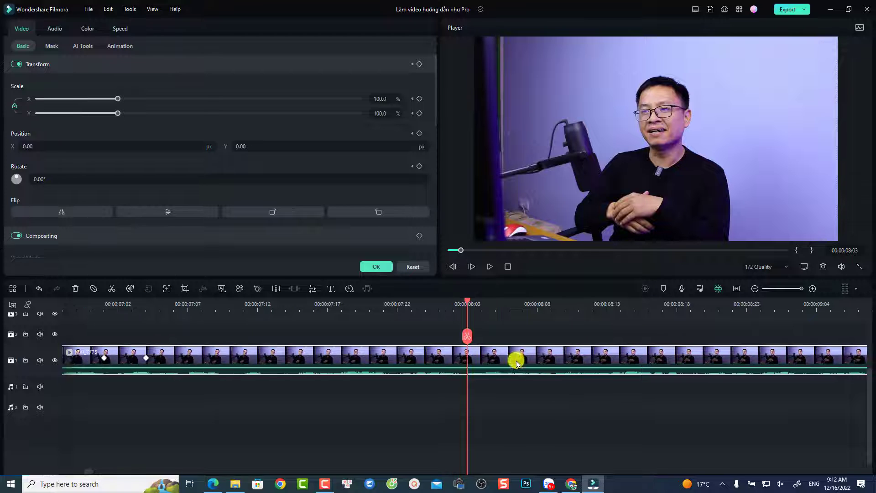
key("ctrl+b")
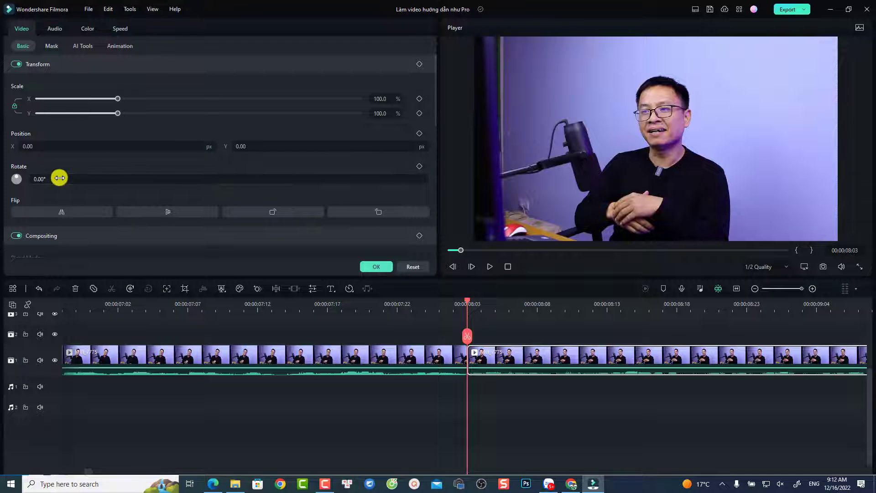
Step: Add a Rotate keyframe at the start of the second clip segment and set the rotation to 225° at 00:00:08:06
left_click(419, 166)
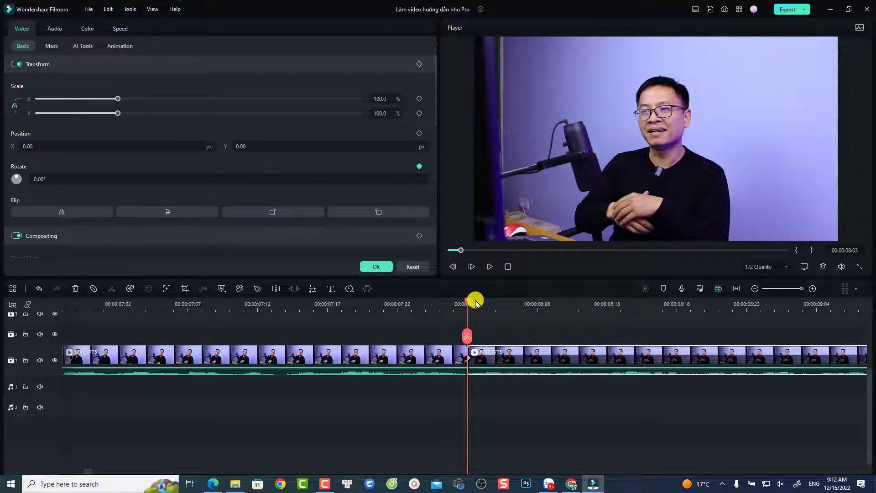
left_click_drag(475, 303, 505, 313)
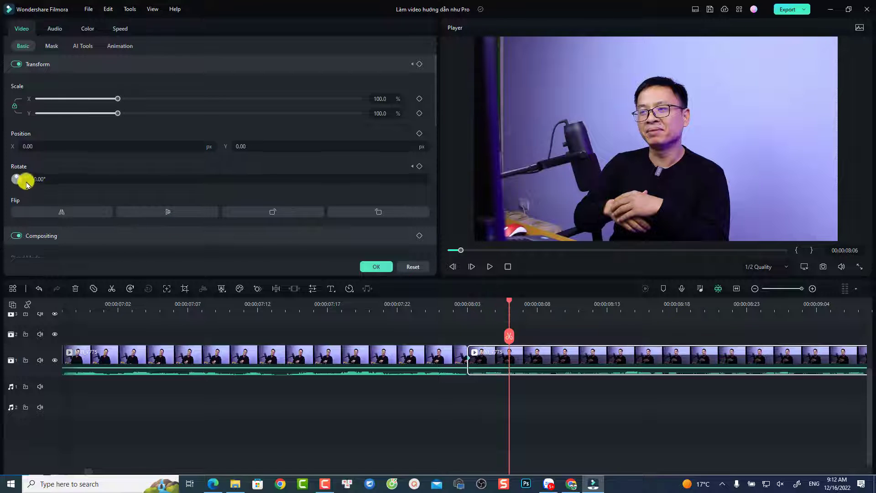
left_click_drag(18, 180, 10, 180)
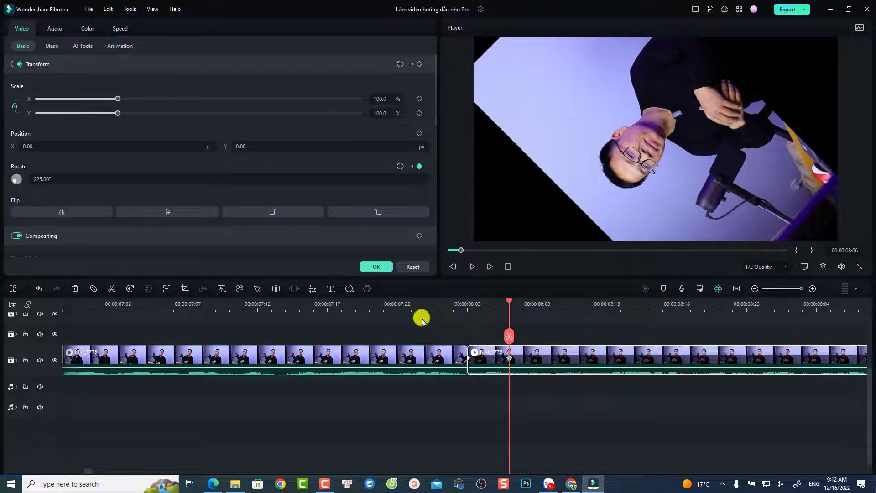
Step: Preview the rotation and move its 225° keyframe to 00:00:08:19 to slow the spin
left_click(453, 306)
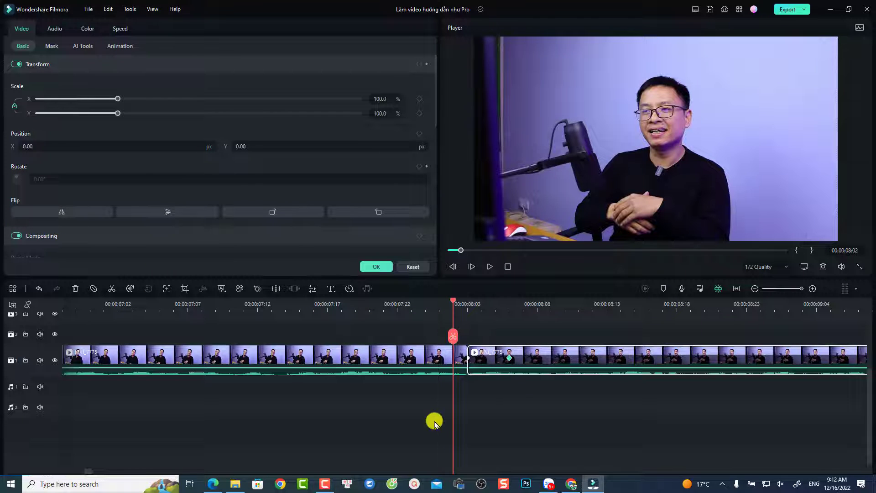
key("space")
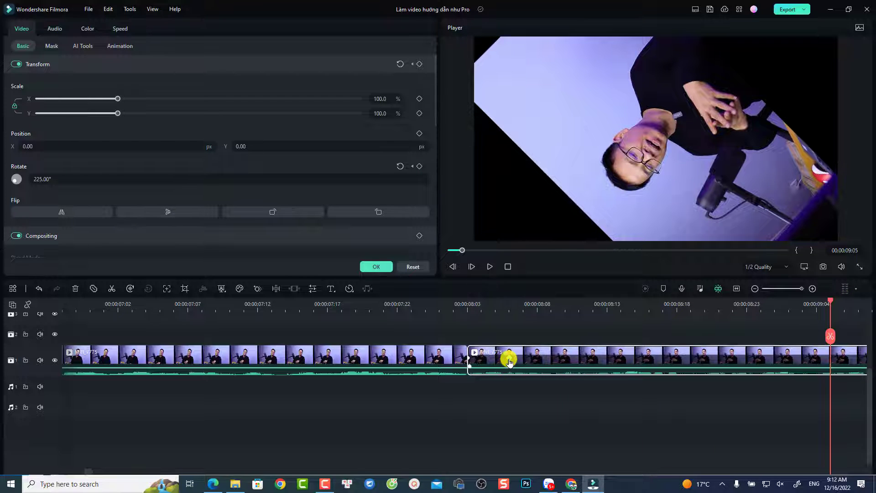
left_click(509, 362)
left_click(690, 358)
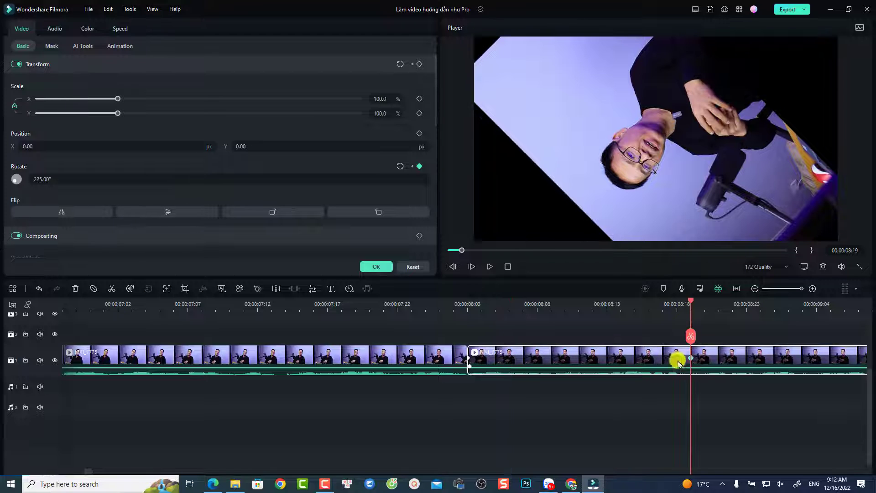
Step: Play back the slowed rotation from the start of the second segment and stop at 00:00:09:17
left_click(460, 310)
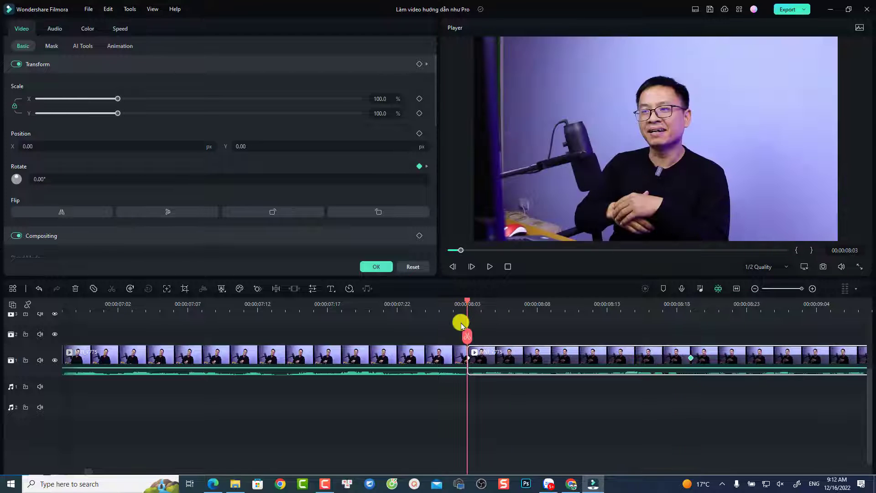
key("space")
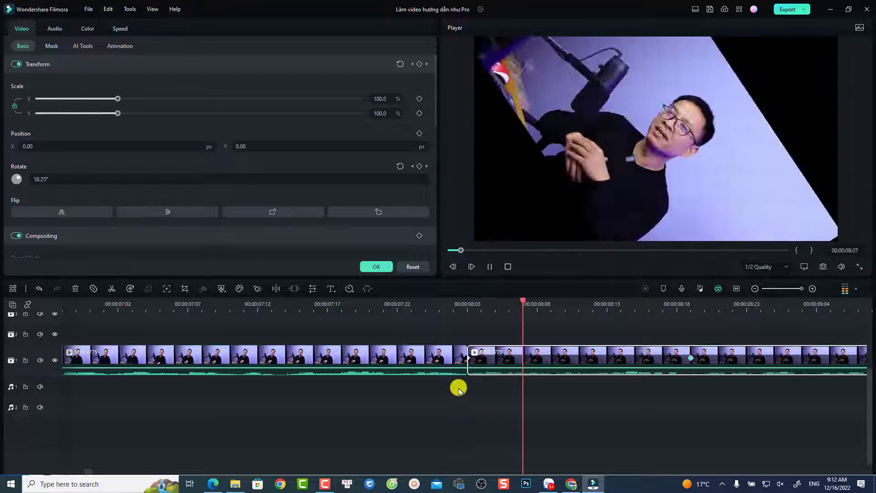
key("space")
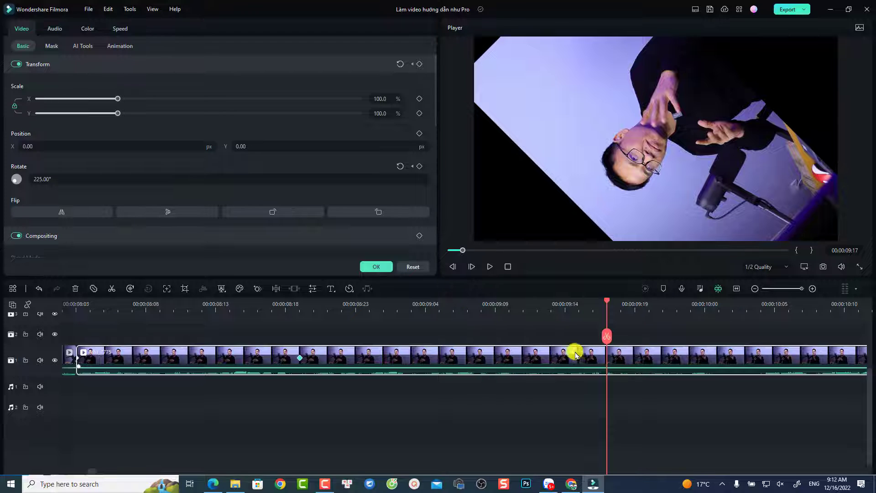
Step: Add a Rotate keyframe at 00:00:09:17 and reset the rotation to 0° at 00:00:09:20
left_click(419, 167)
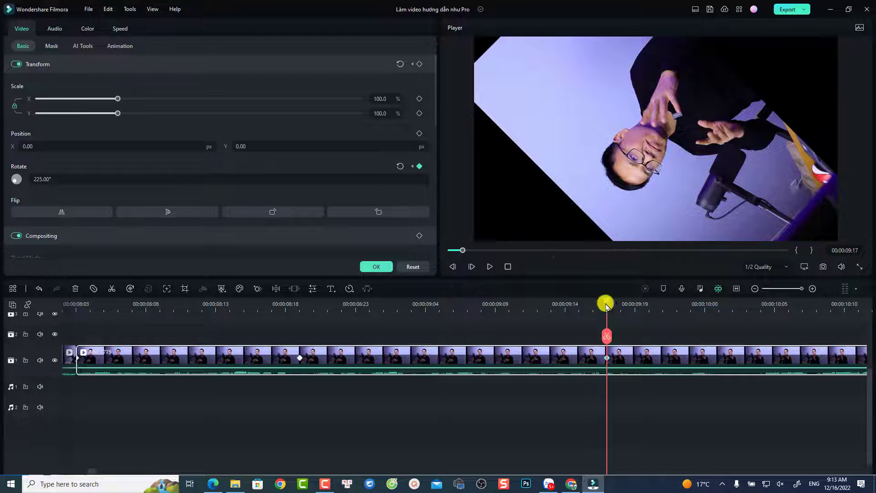
left_click(648, 309)
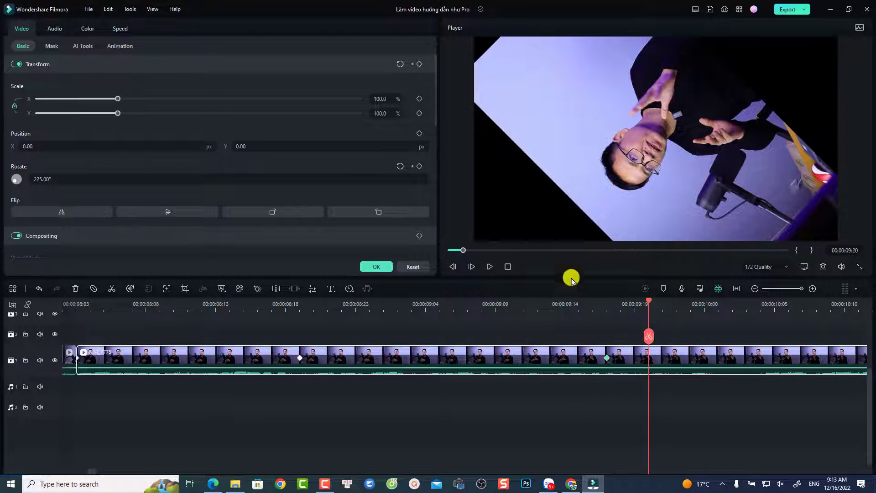
left_click(398, 167)
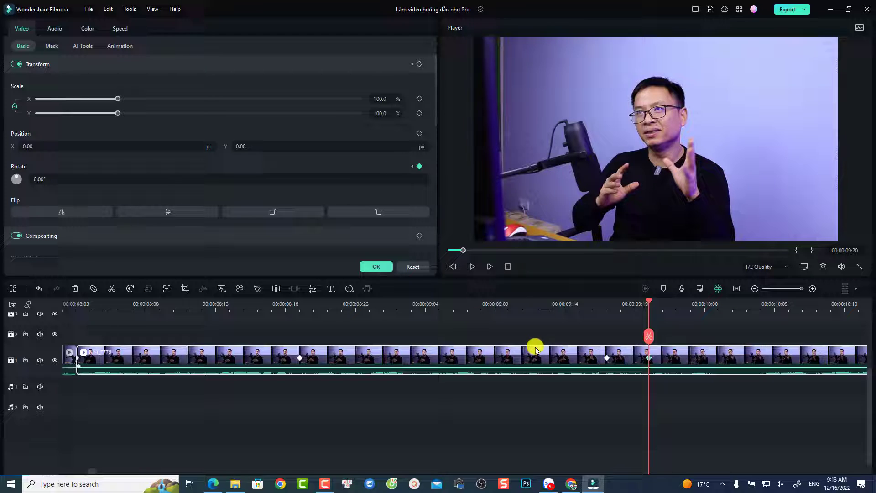
Step: Play back the end of the rotation from 00:00:09:07 and stop at 00:00:10:20
left_click(467, 304)
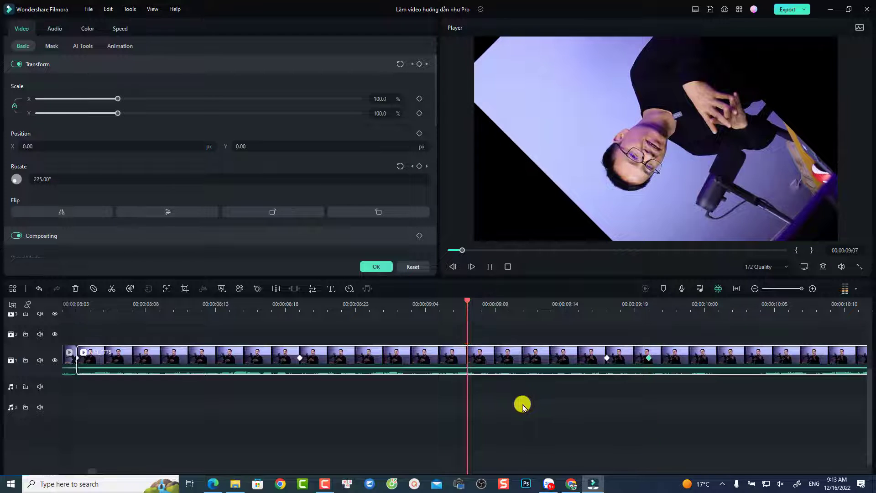
key("space")
key("space")
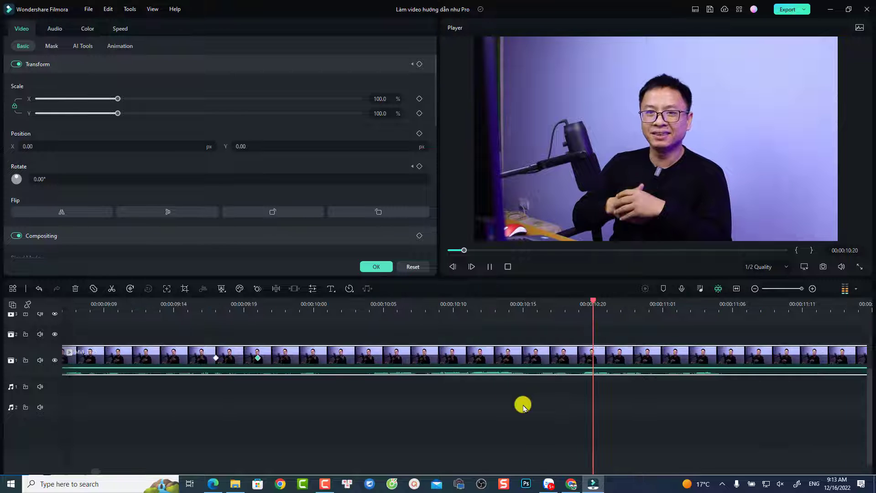
Step: Split the selected clip at 00:00:10:20 to start a new segment
left_click(582, 351)
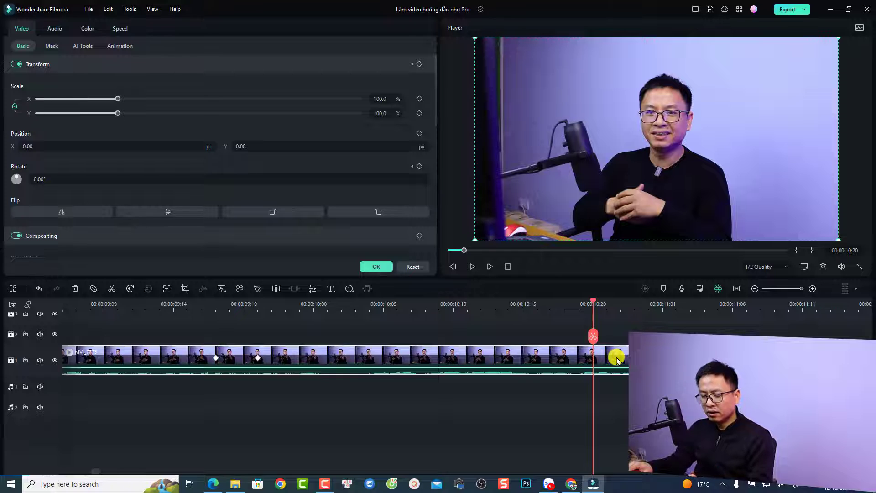
key("ctrl+b")
scroll(584, 390, "down", 3)
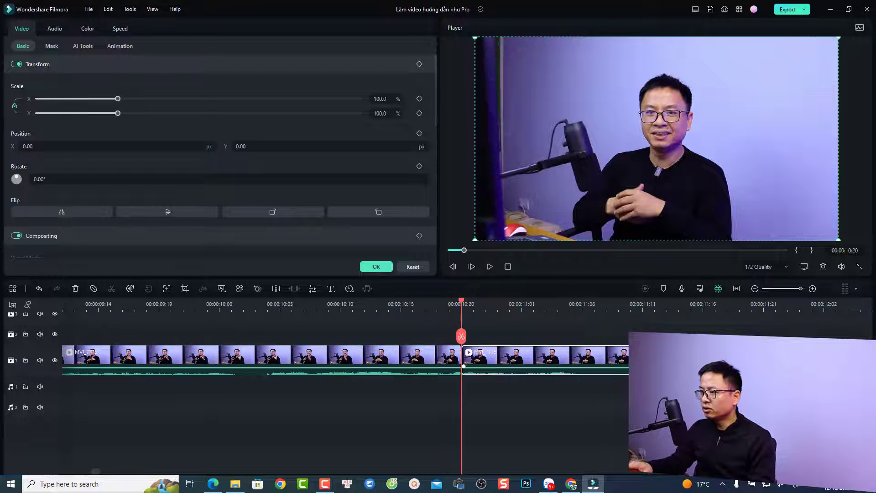
scroll(602, 351, "down", 2)
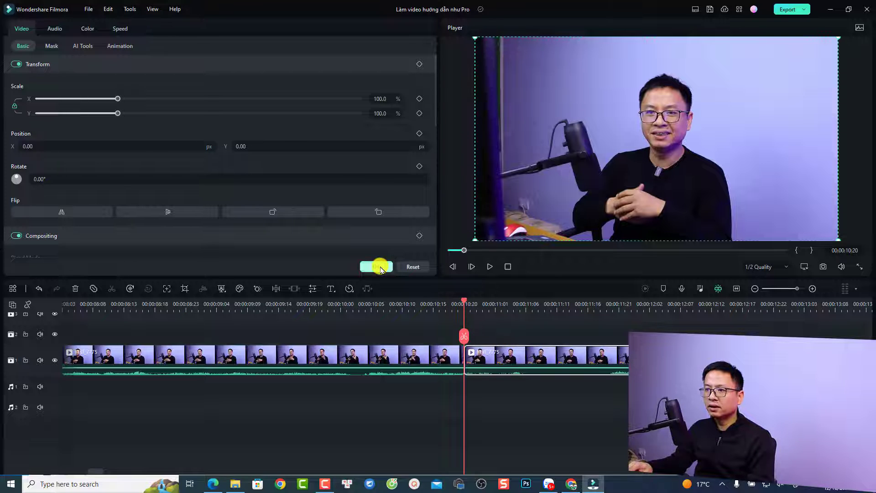
Step: Apply the trending Beautify effect to the new segment starting at 00:00:10:20
left_click(380, 267)
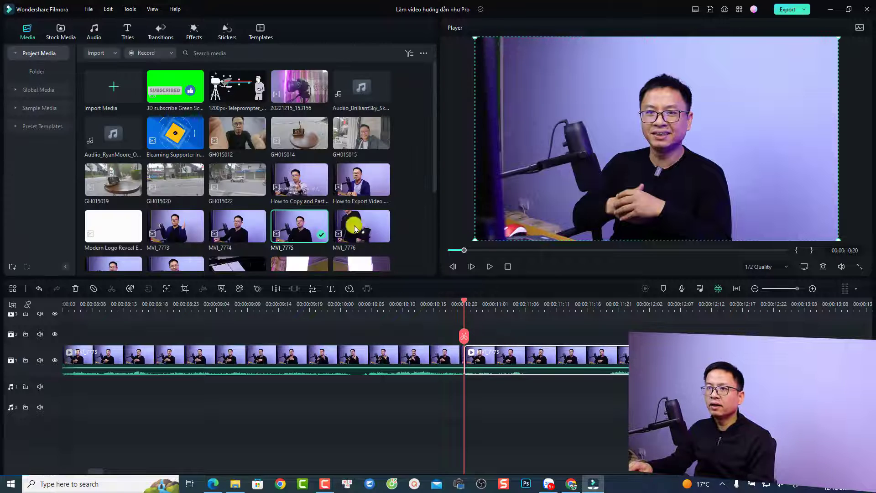
left_click(196, 42)
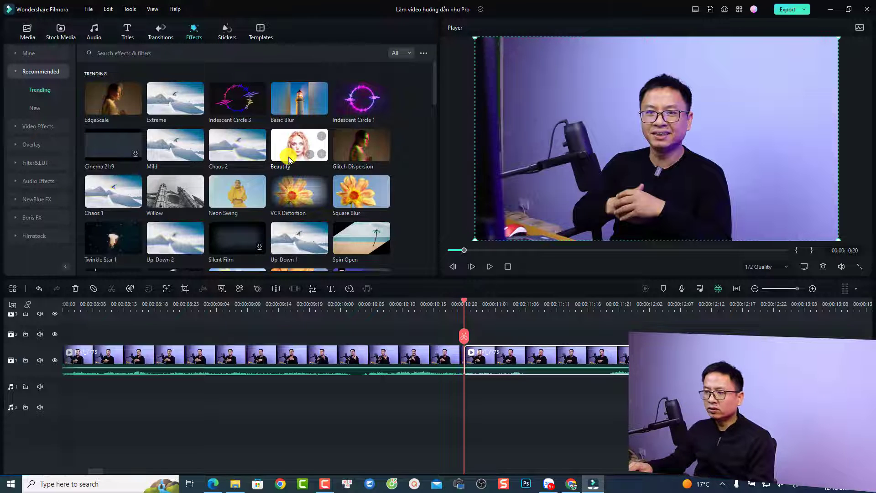
left_click_drag(288, 159, 477, 360)
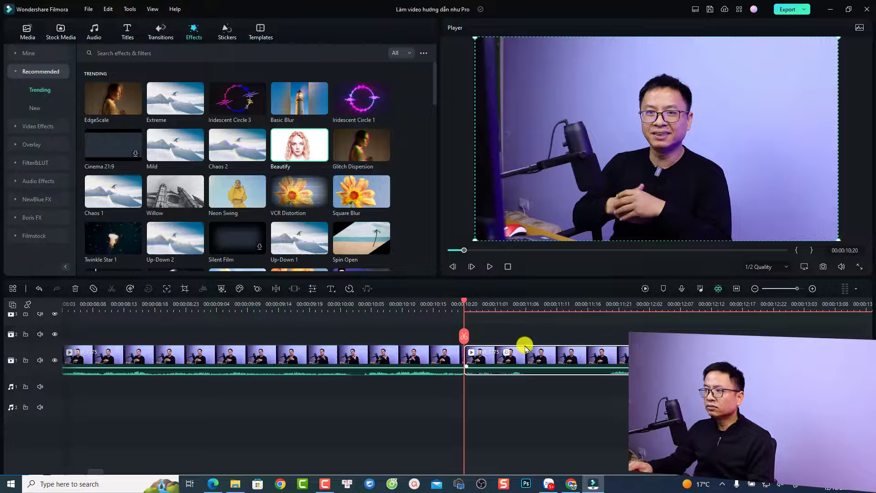
Step: Play the beautified segment to 00:00:11:16 and add a keyframe for the Beautify effect's Smooth setting there
key("space")
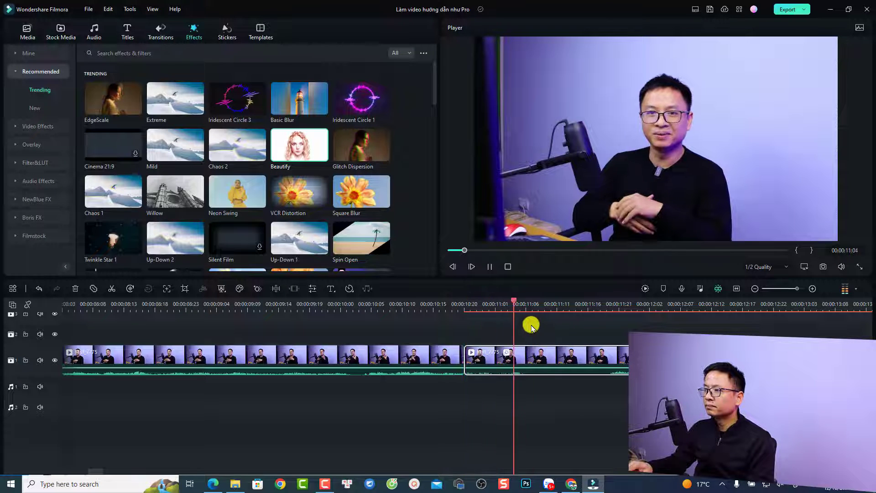
left_click(589, 360)
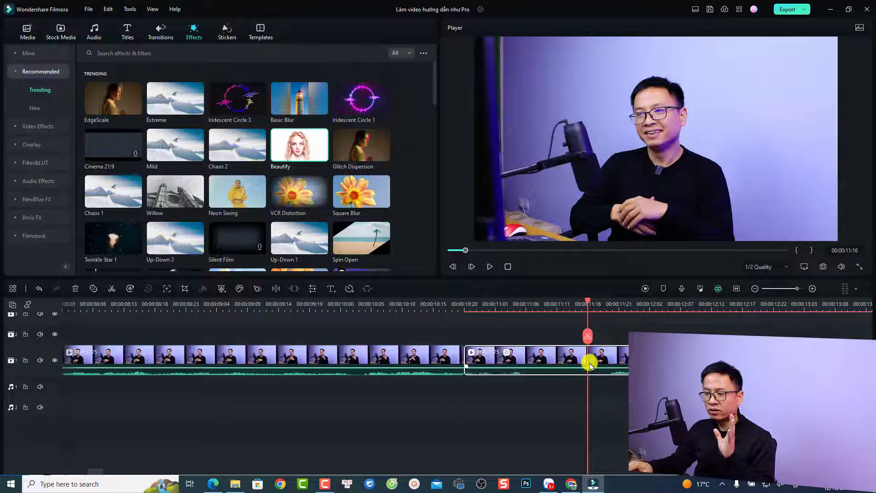
double_click(590, 361)
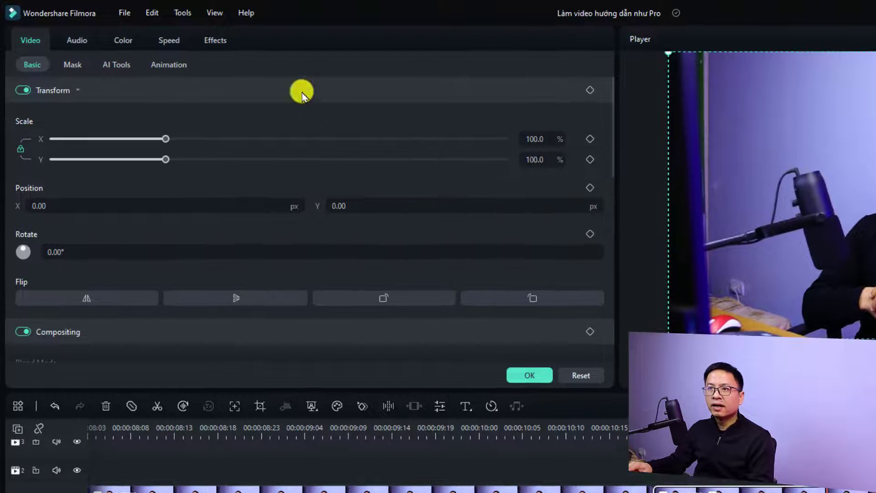
left_click(218, 41)
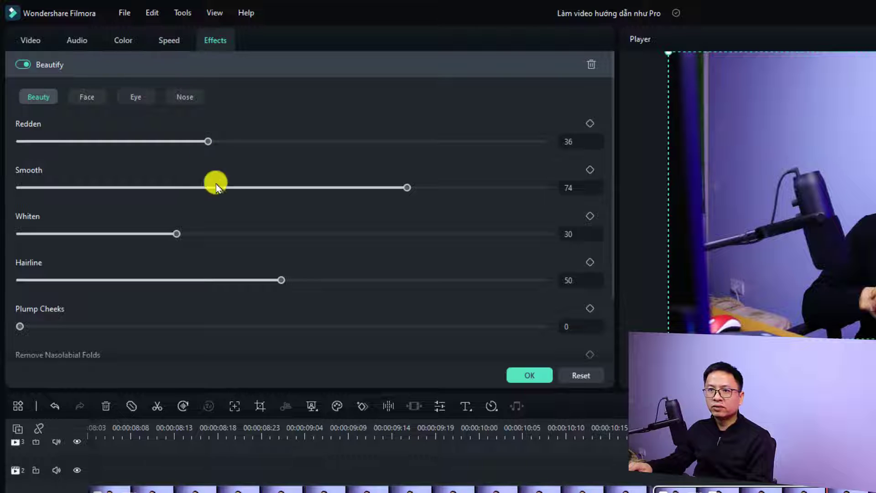
left_click(590, 172)
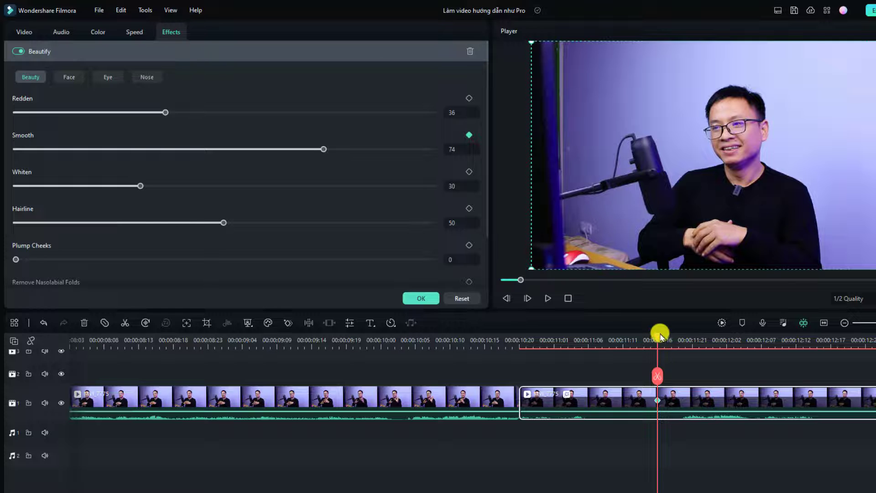
Step: Set the Beautify effect's Smooth value to 19 at 00:00:11:21
left_click_drag(663, 337, 702, 339)
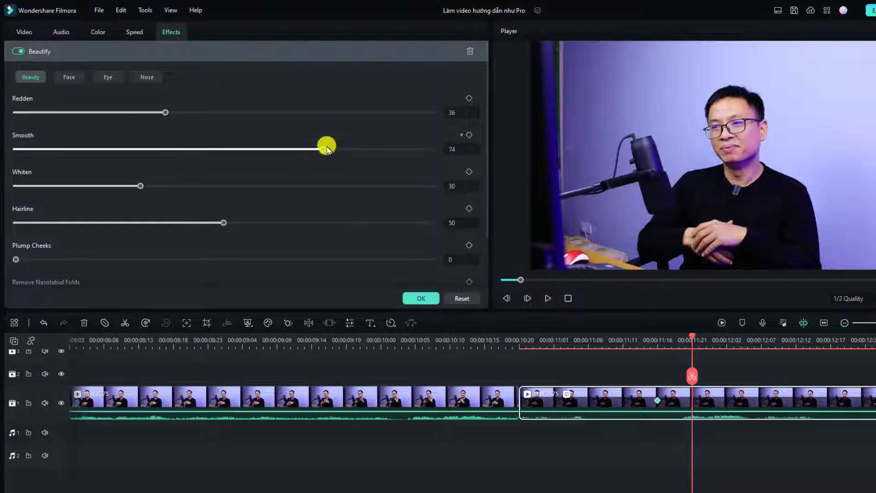
left_click_drag(280, 150, 243, 149)
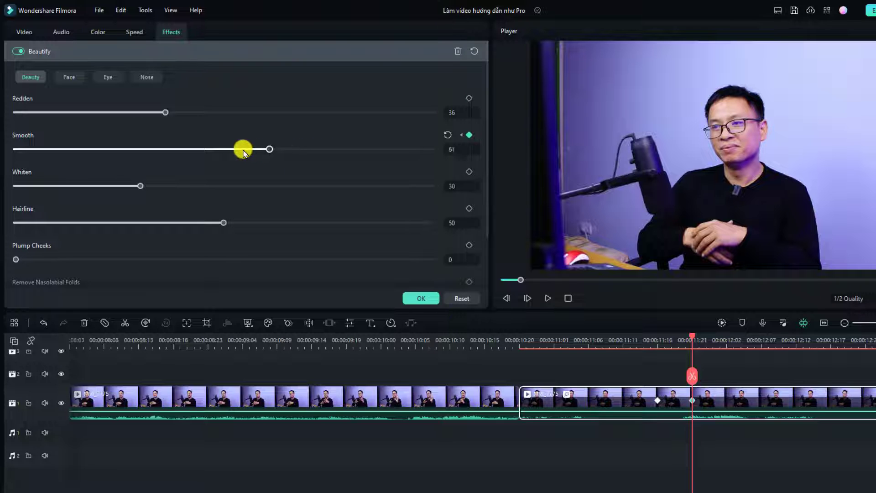
left_click_drag(182, 153, 105, 153)
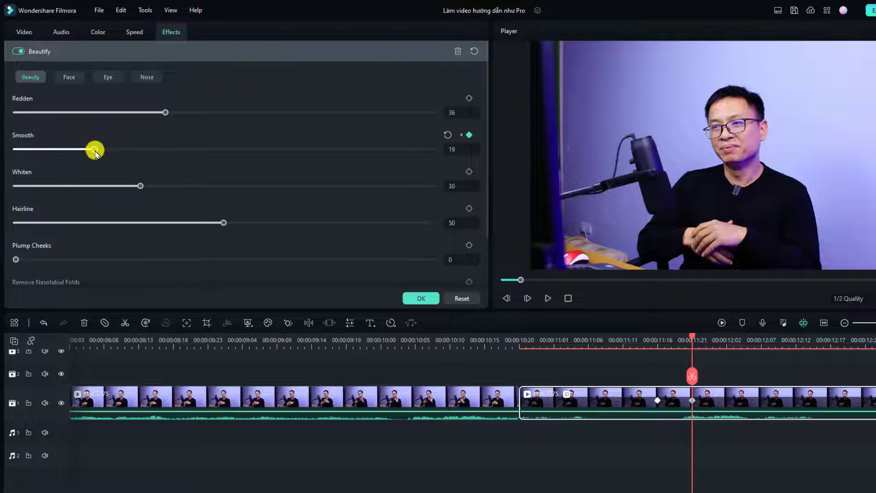
Step: Add a Whiten keyframe to the Beautify effect at 00:00:12:02 and set Whiten to 66 at about 00:00:12:04
left_click(727, 347)
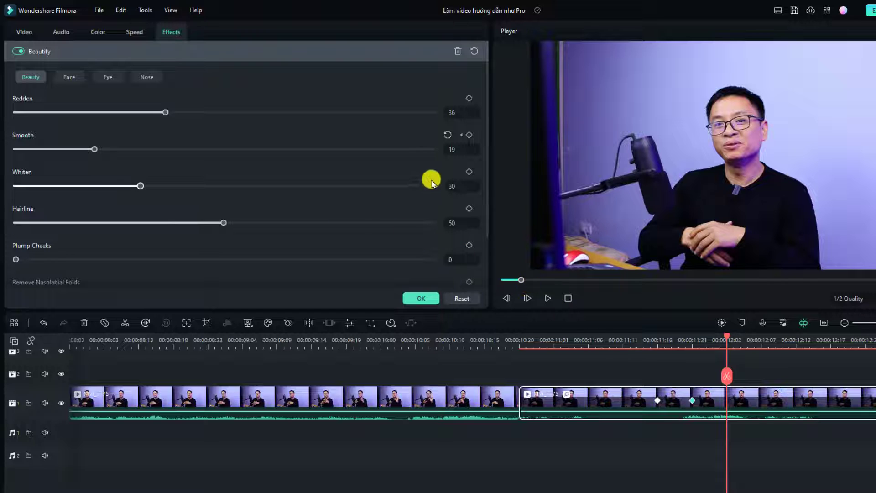
left_click(469, 172)
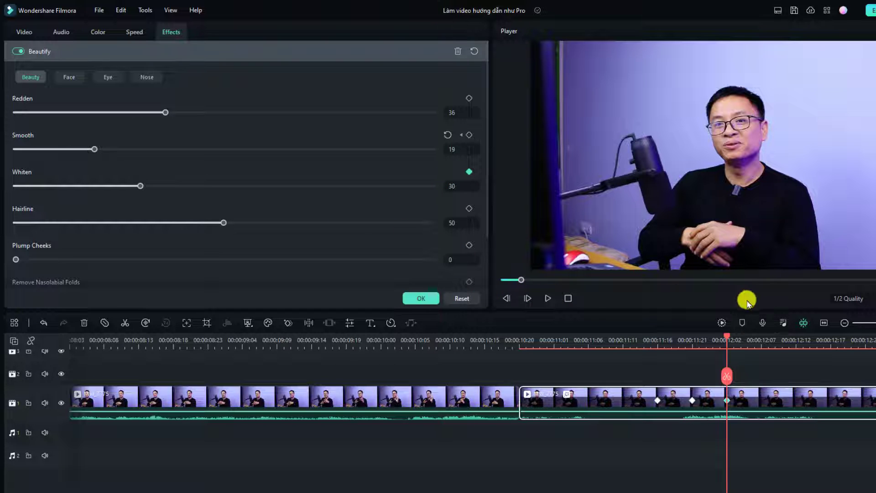
left_click_drag(729, 340, 741, 346)
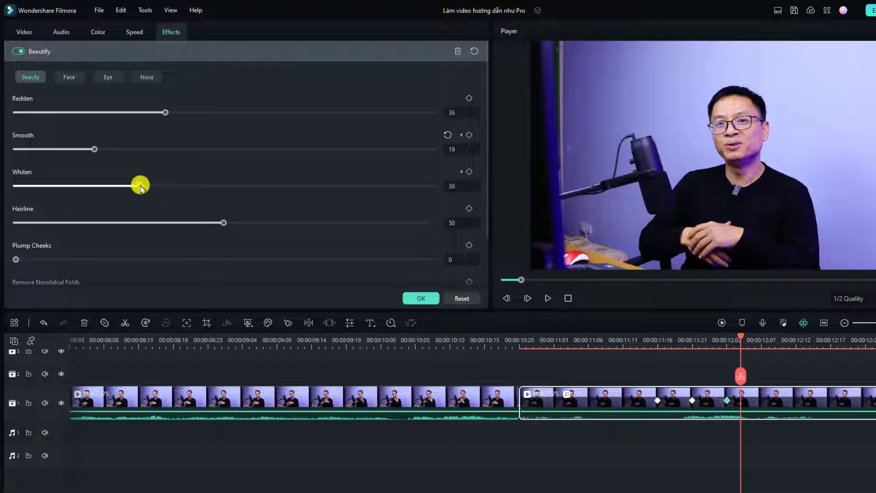
left_click_drag(140, 185, 294, 188)
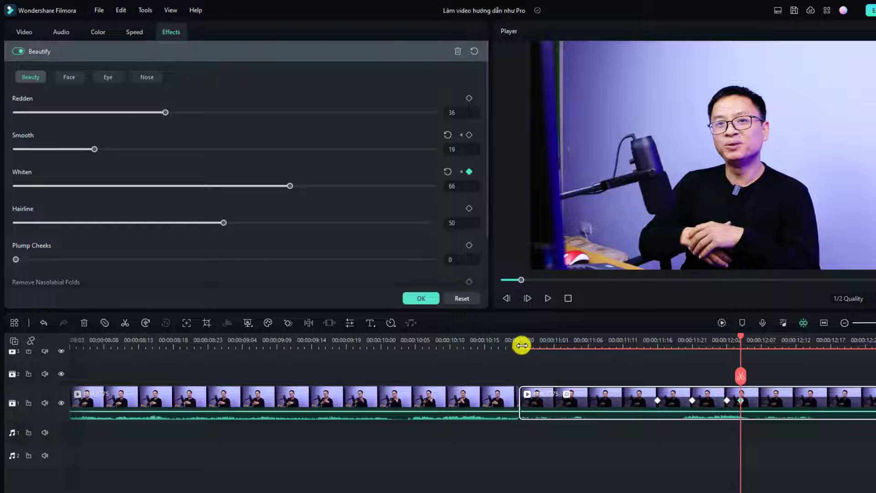
Step: Play back the Beautify keyframe animation from the start of the segment at 00:00:10:20
left_click(523, 345)
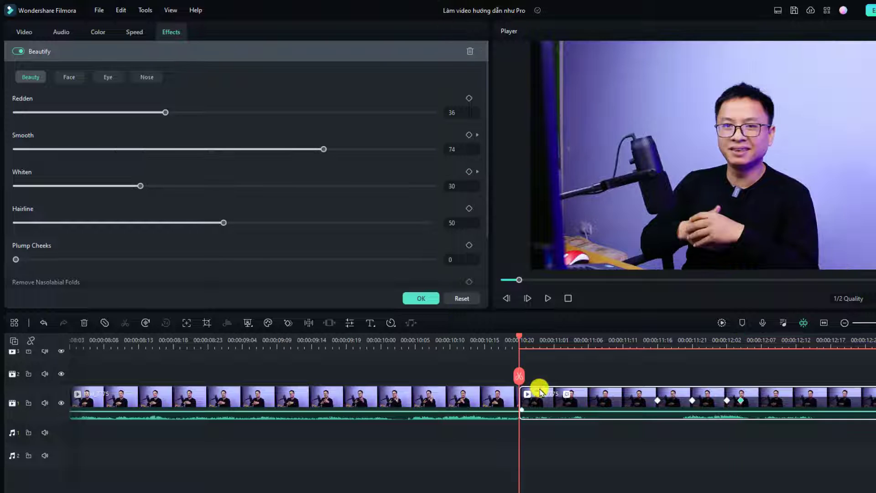
key("space")
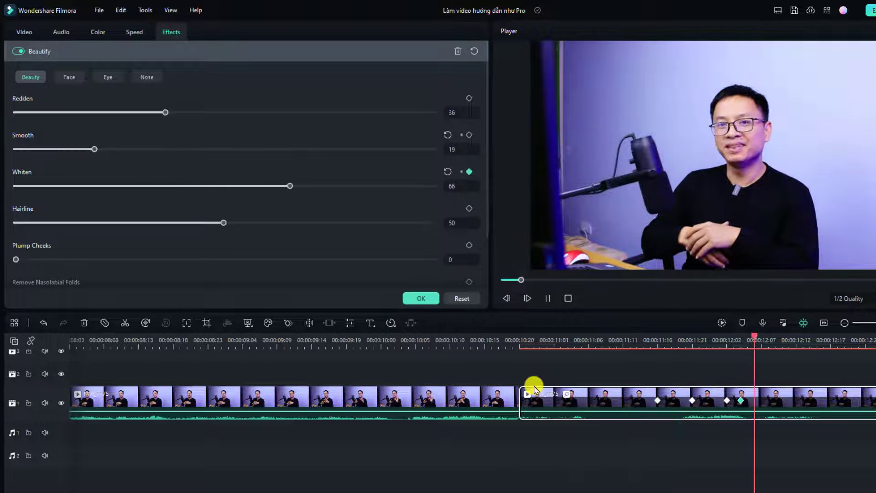